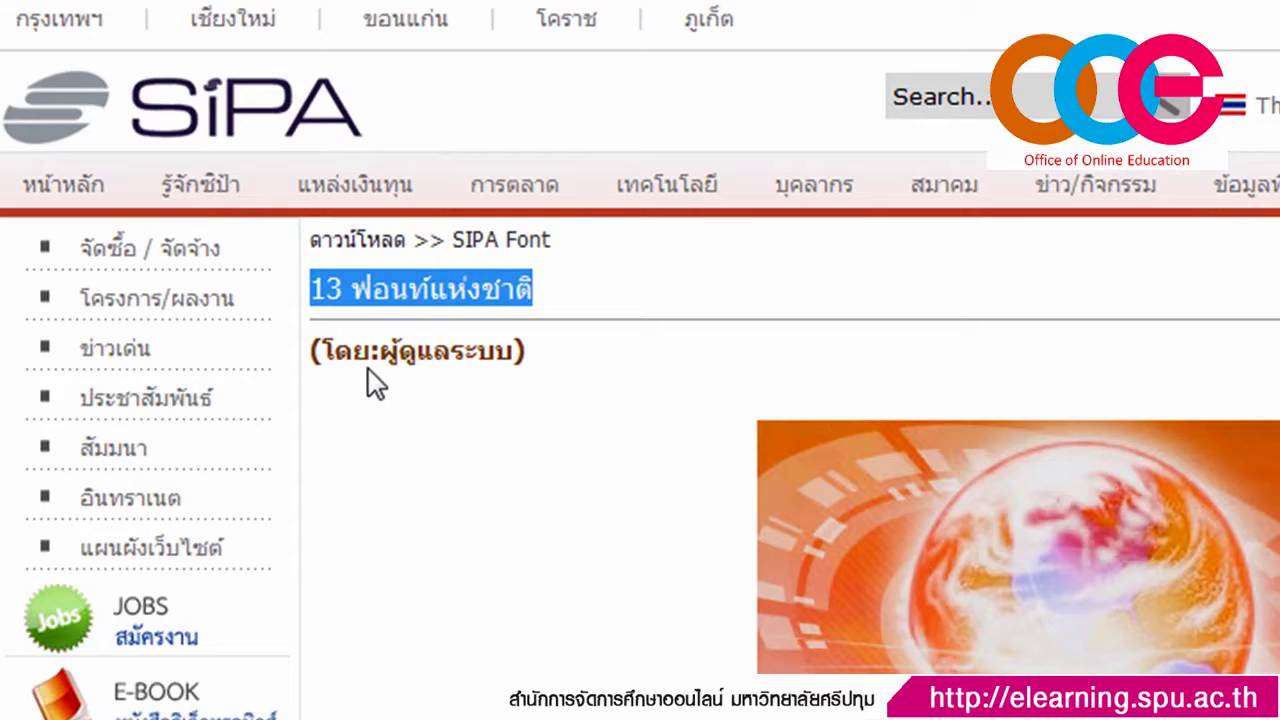
Step: Scroll the SIPA Font page down to the 13-font banner and the TH SarabunPSK sample table
scroll(366, 380, "down", 2)
scroll(380, 380, "down", 2)
scroll(375, 375, "down", 2)
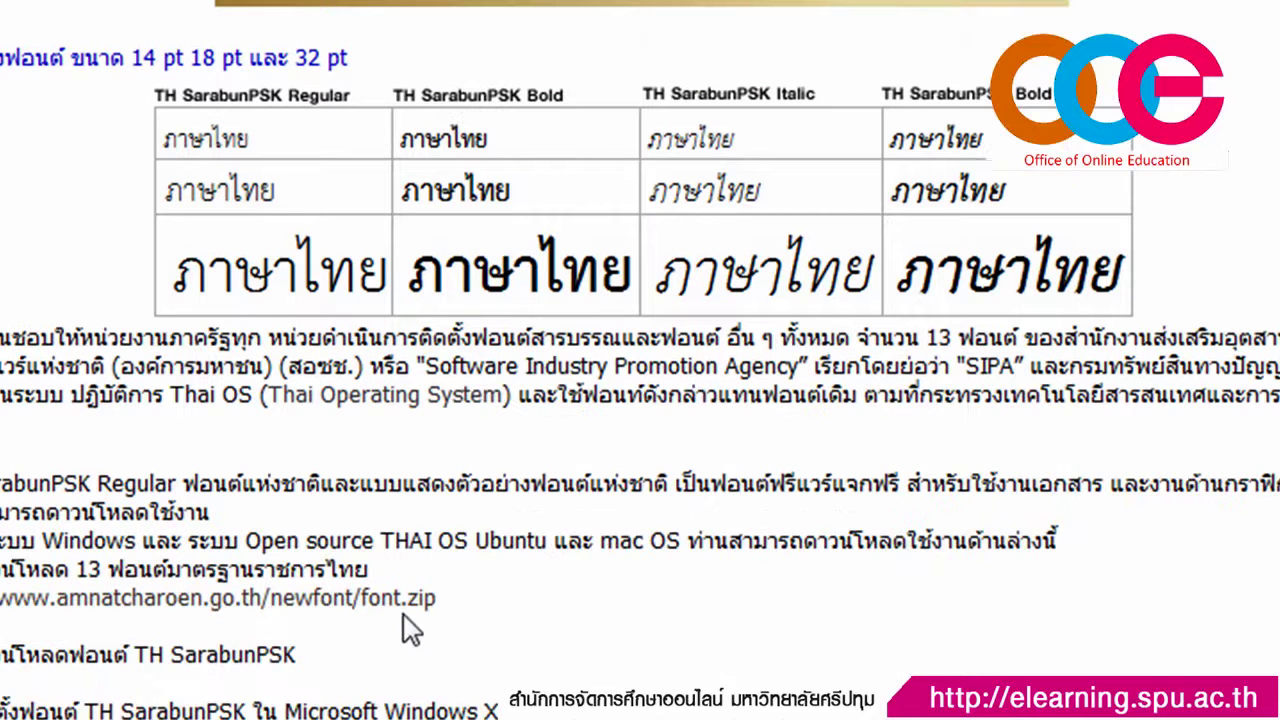
scroll(404, 613, "up", 5)
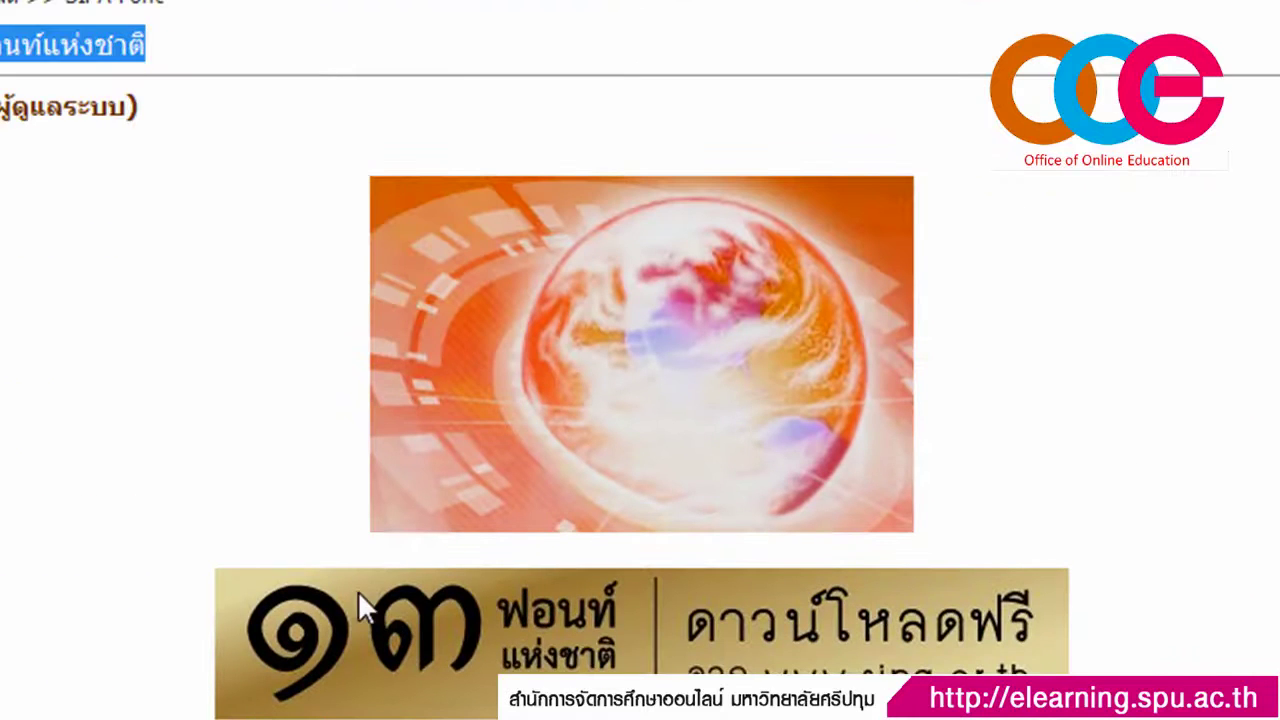
scroll(322, 571, "down", 2)
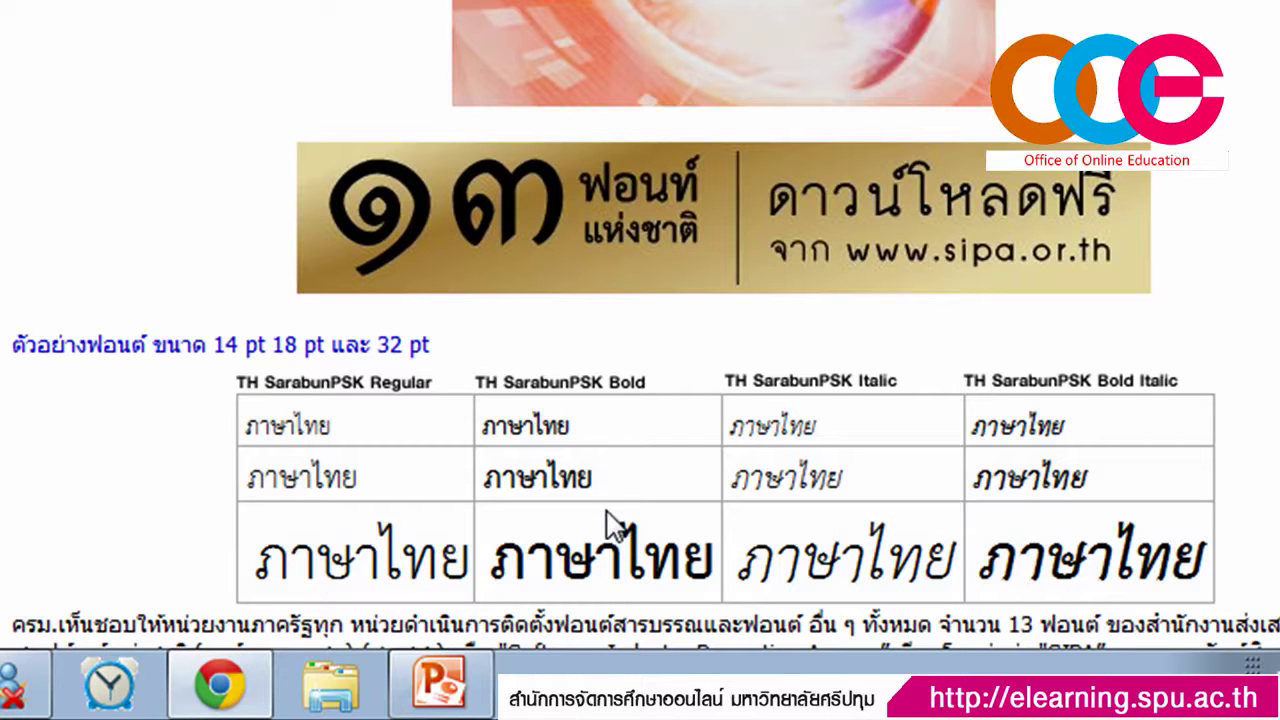
Step: Type 'Hello' and then 'สวัสดี' into the title placeholder, switching the keyboard from English to Thai
left_click(458, 683)
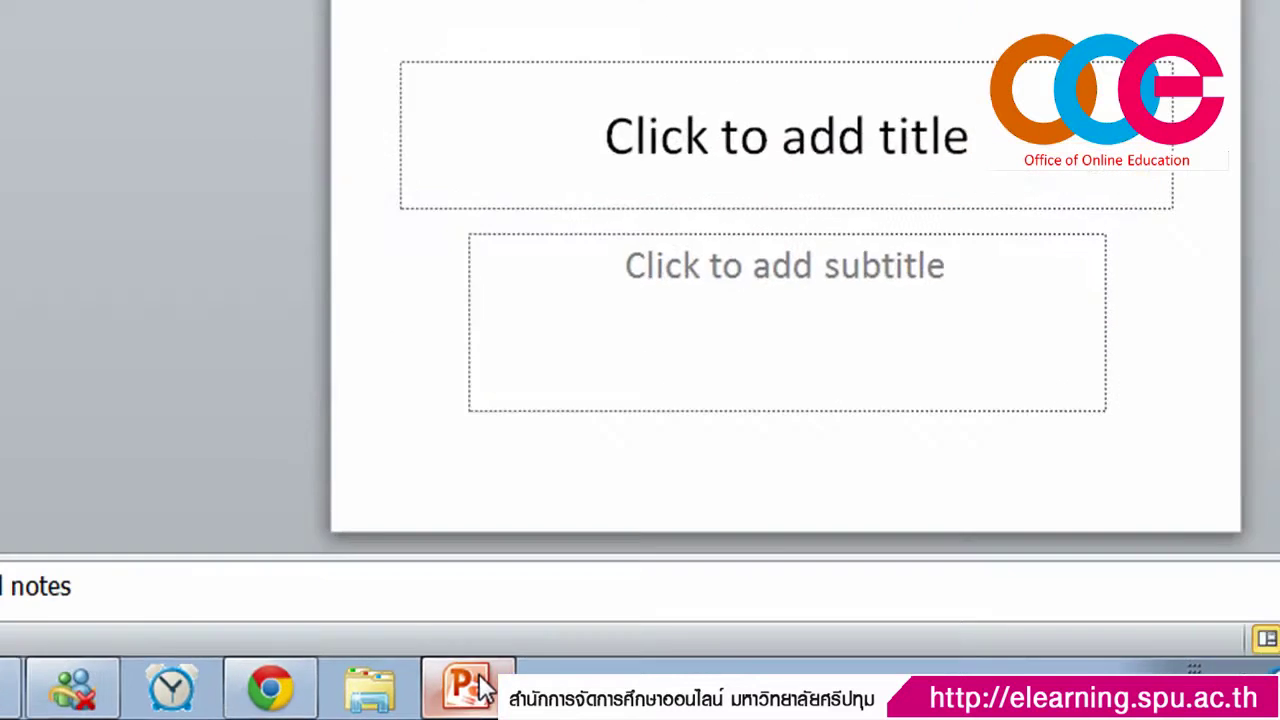
left_click(683, 395)
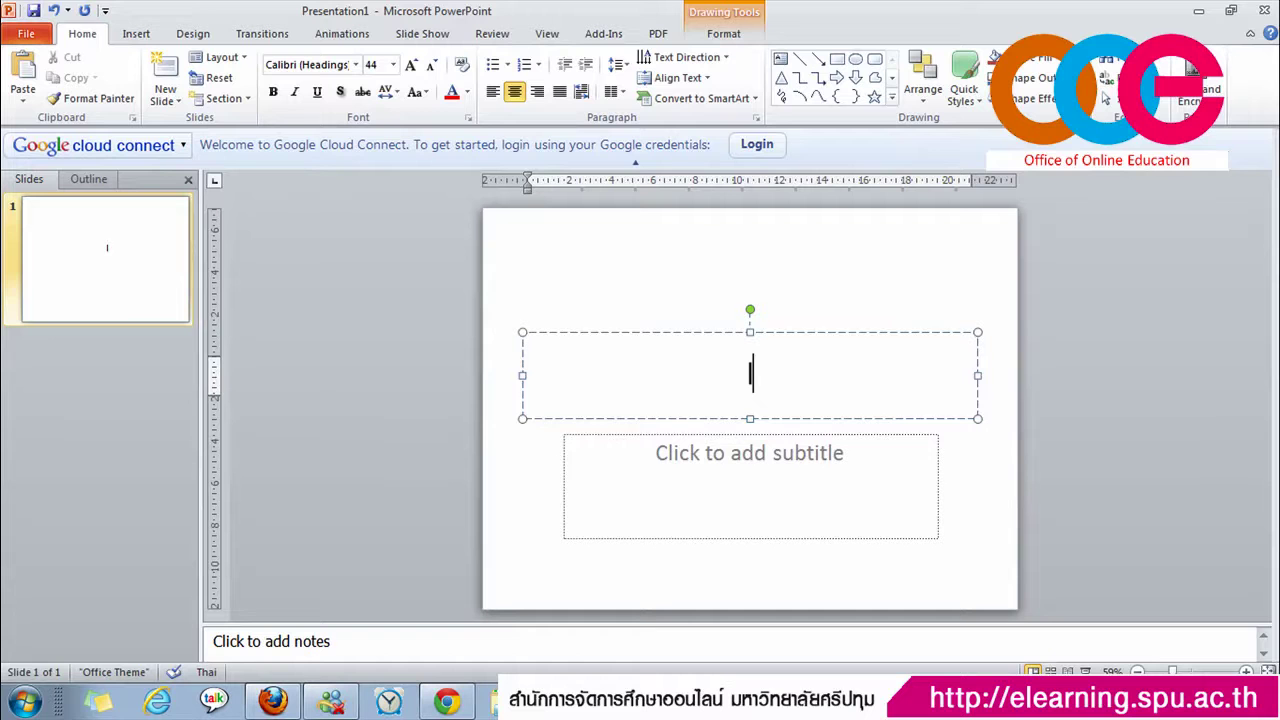
key("alt+shift")
type("Hde")
key("BackSpace")
key("BackSpace")
type("ello")
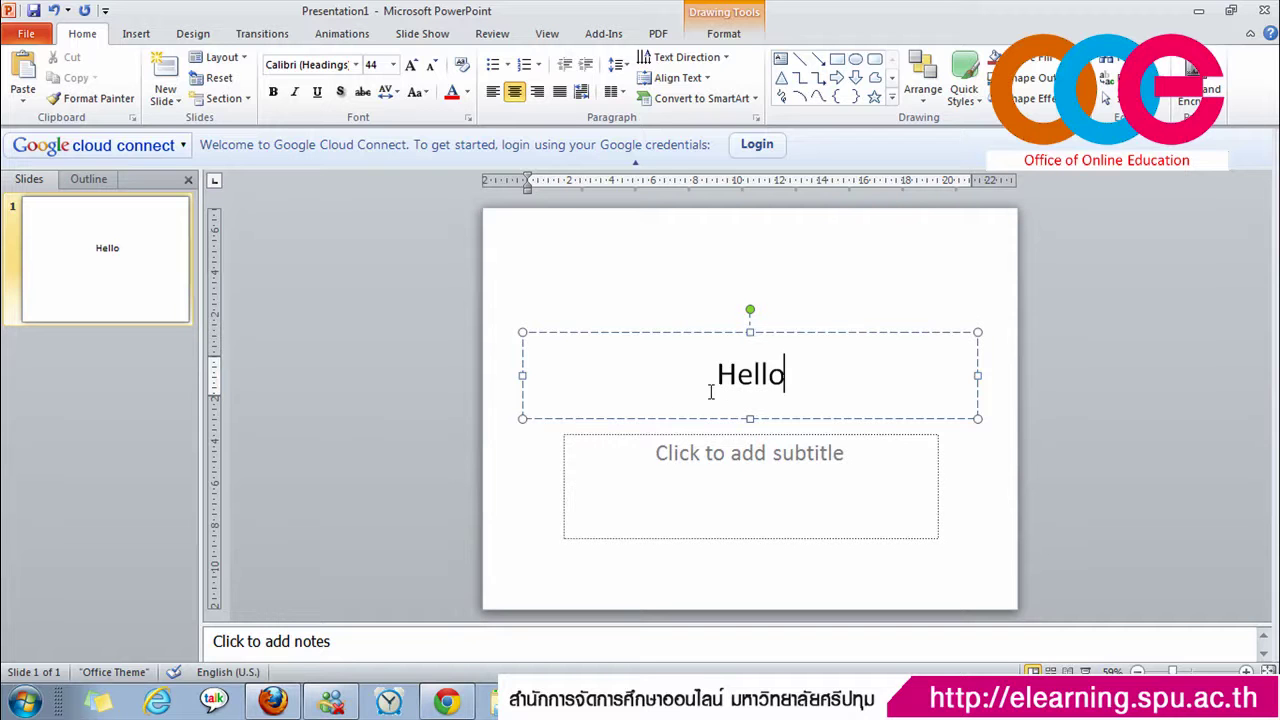
key("alt+shift")
type("สวัสดี")
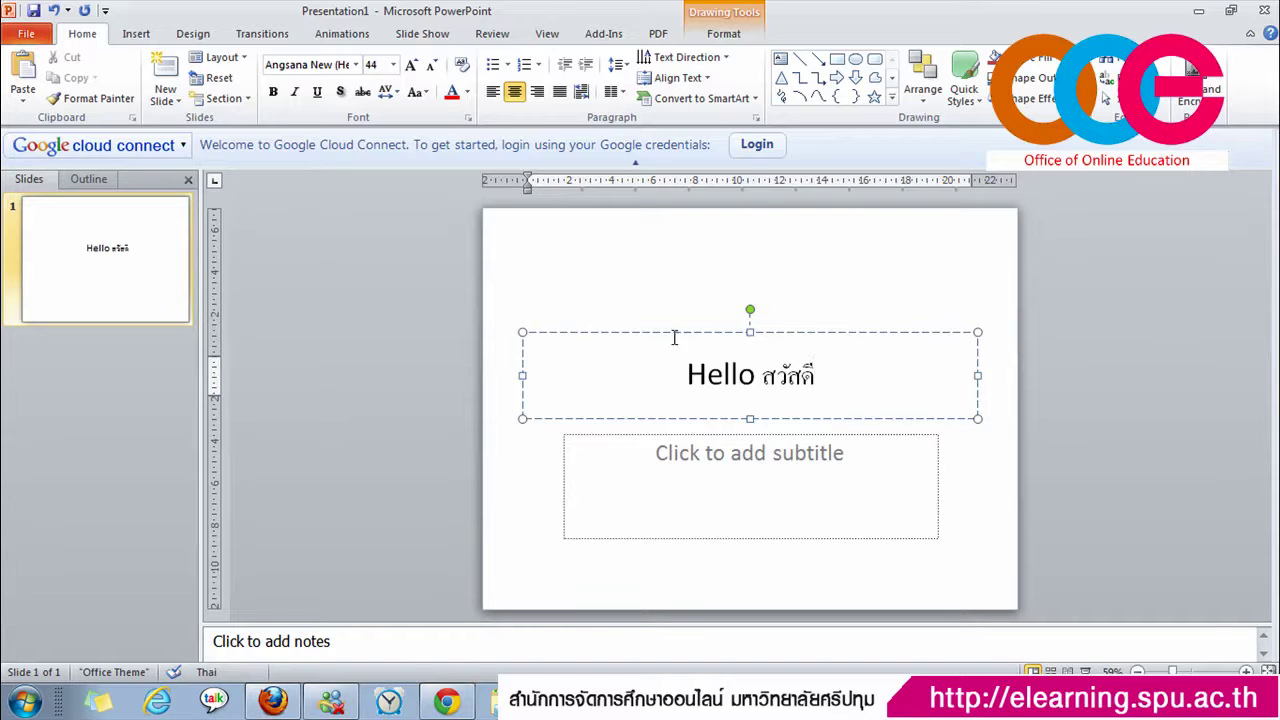
Step: Select the whole title box and scroll down the Font list
left_click(597, 330)
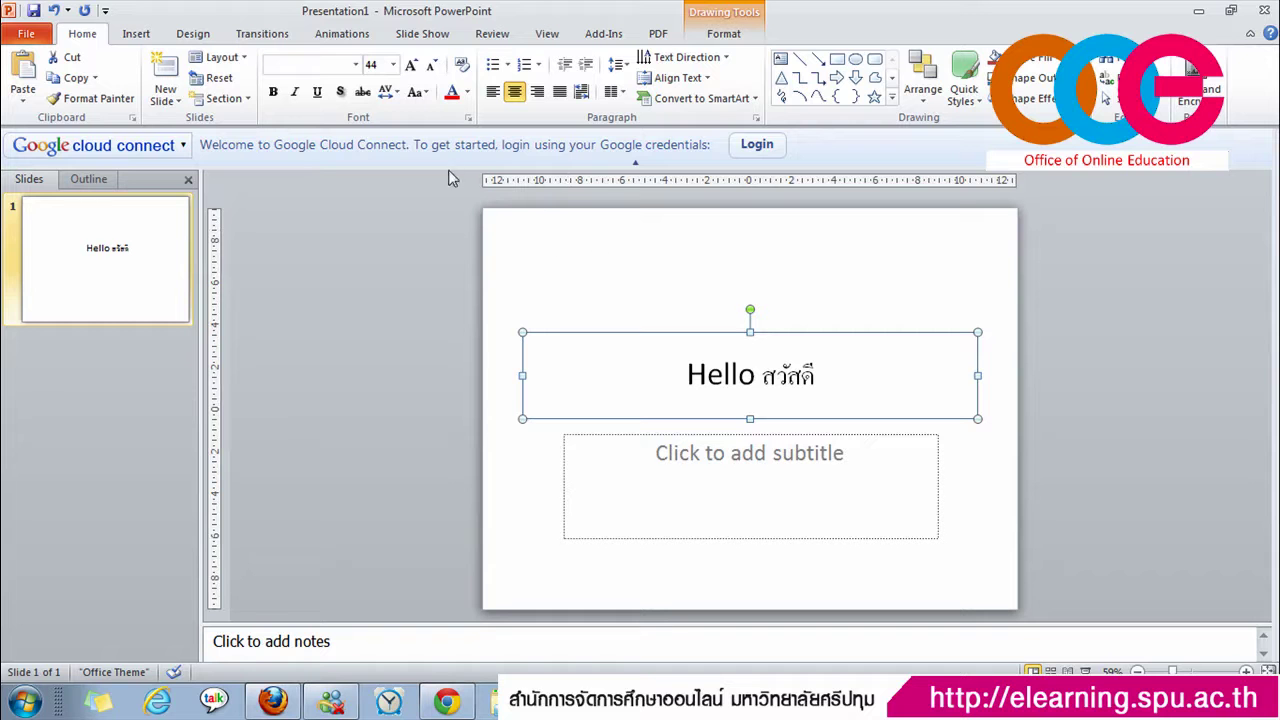
left_click(355, 66)
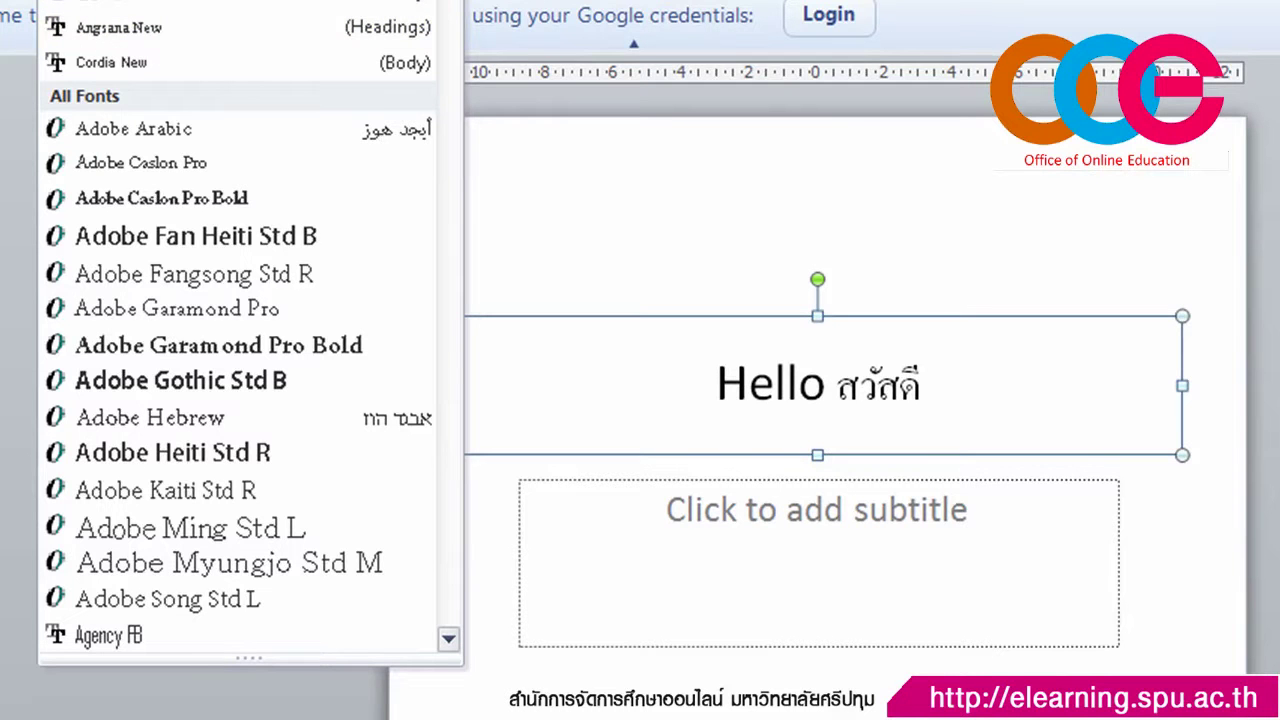
scroll(440, 20, "down", 10)
scroll(429, 220, "down", 8)
scroll(423, 277, "down", 20)
scroll(420, 313, "down", 4)
left_click_drag(420, 313, 410, 548)
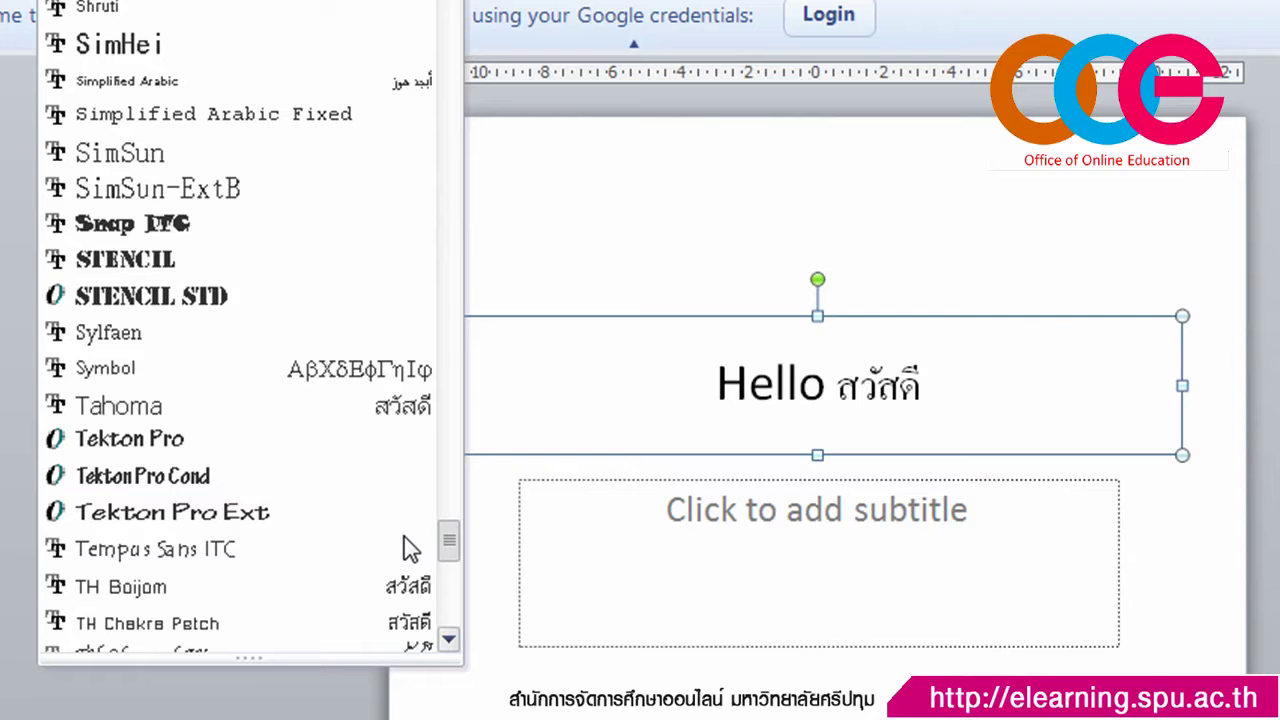
Step: Scroll further down the font list and apply TH SarabunPSK to the title
left_click(449, 641)
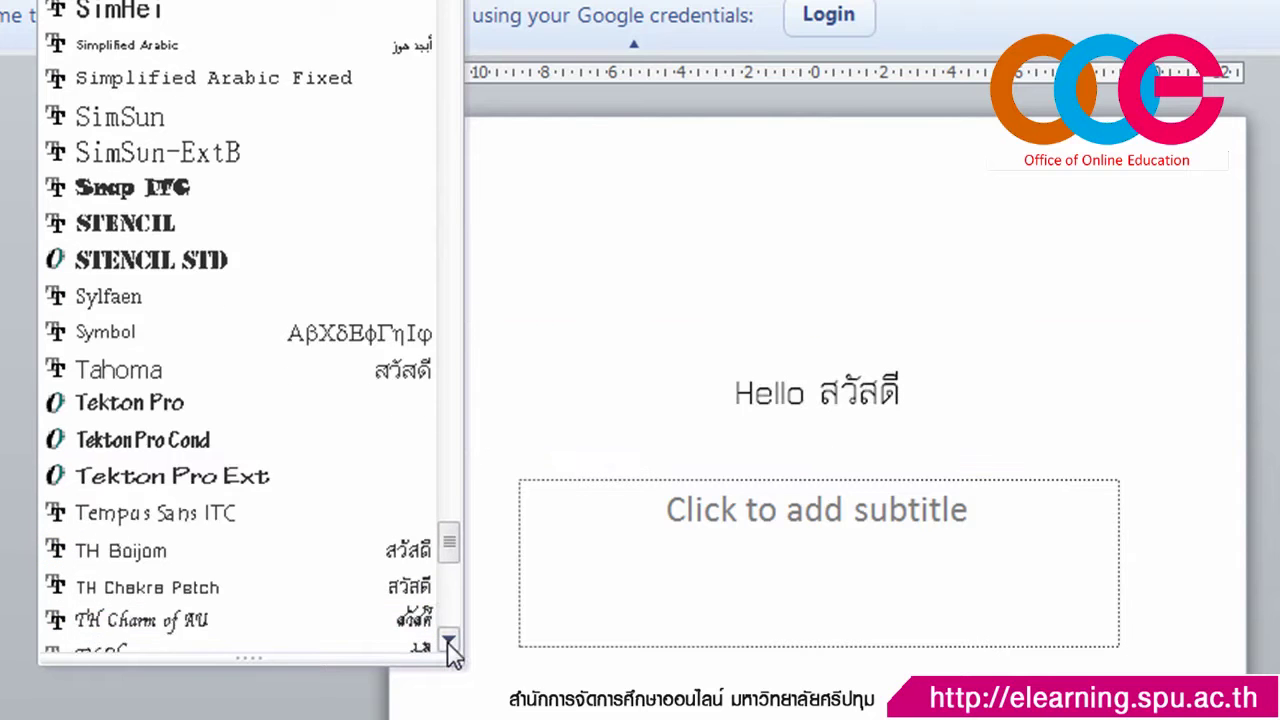
left_click(449, 645)
left_click(449, 645)
left_click(449, 645)
left_click(449, 645)
left_click(449, 645)
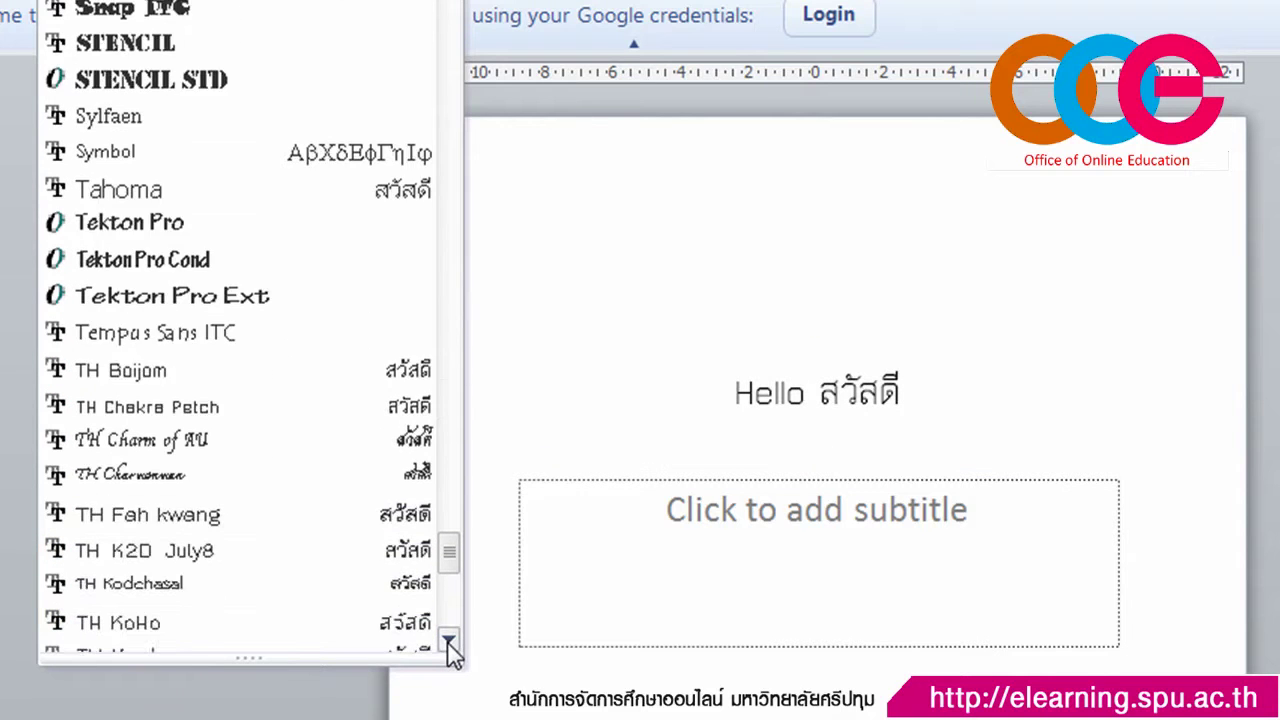
left_click(449, 645)
left_click(449, 645)
left_click(449, 645)
left_click(449, 645)
left_click(449, 645)
left_click(449, 645)
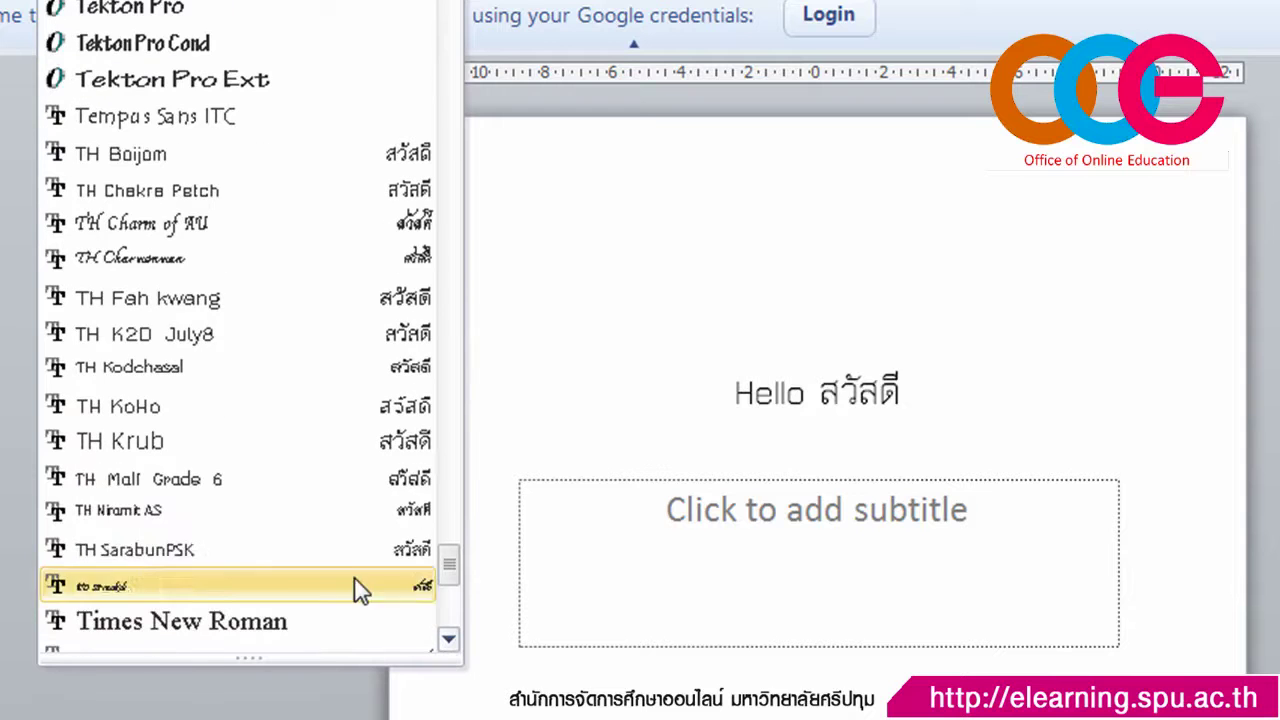
left_click(214, 552)
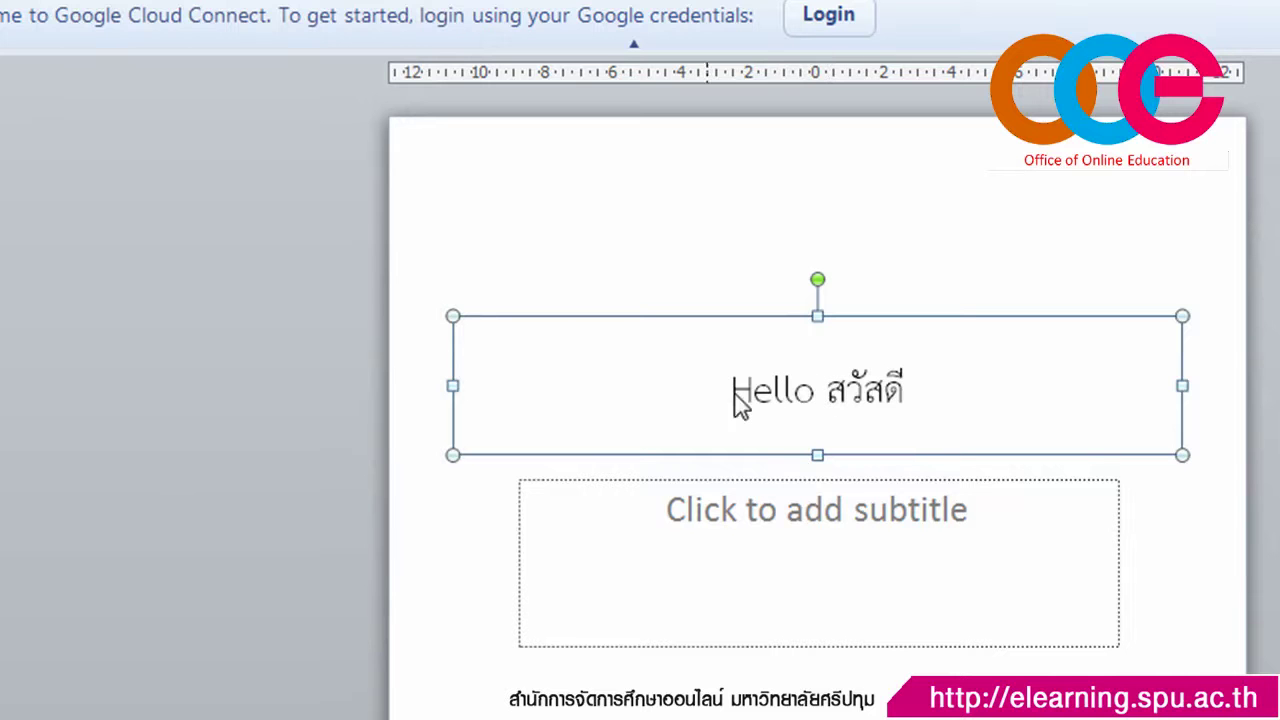
left_click(249, 406)
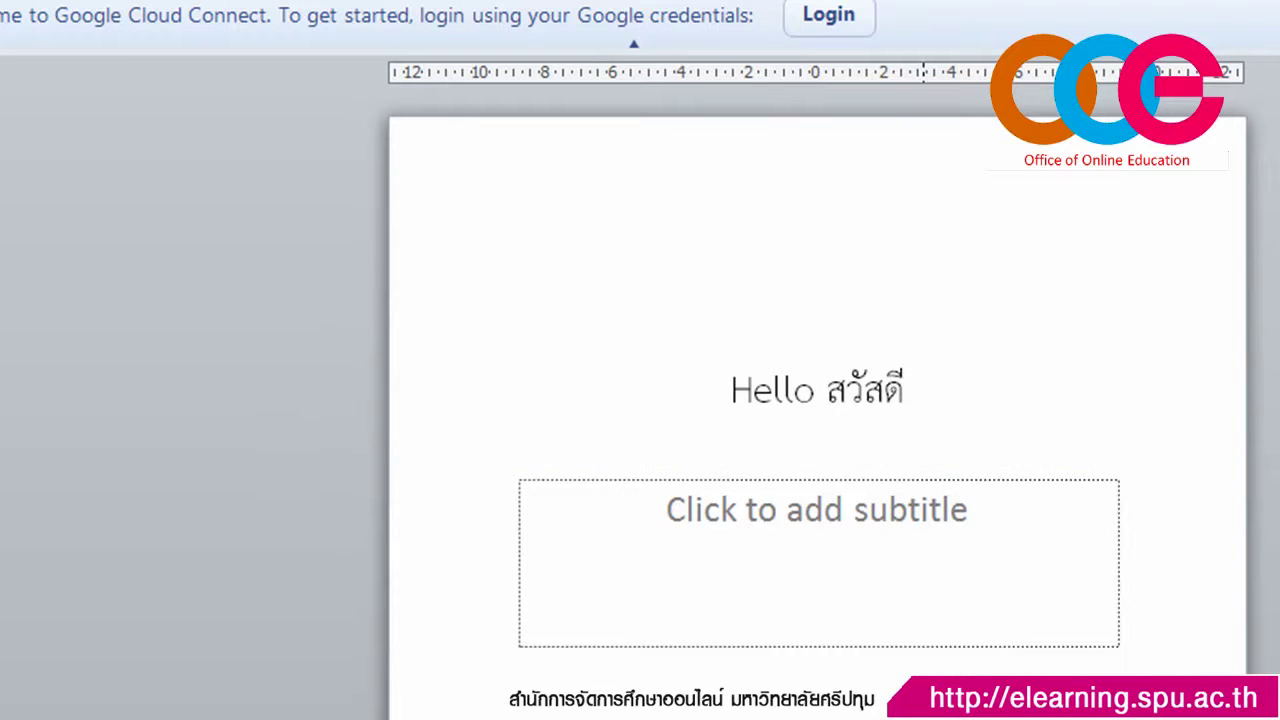
key("F5")
left_click(820, 486)
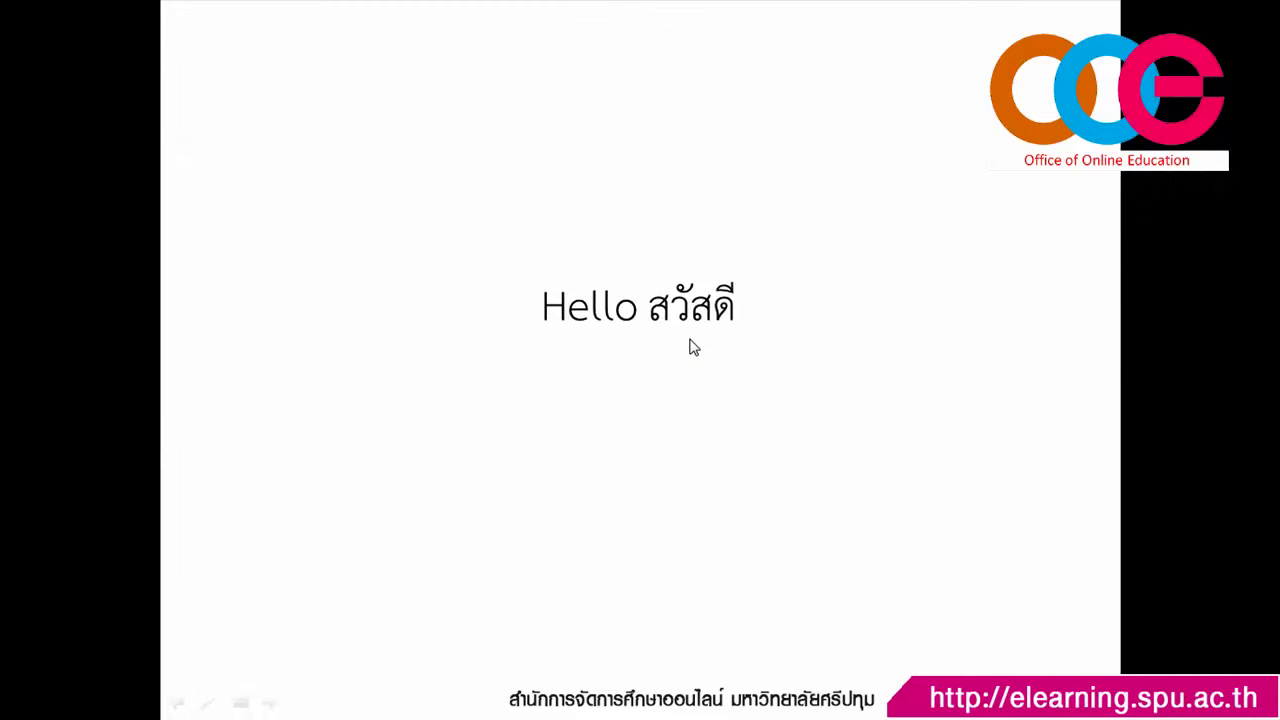
key("Escape")
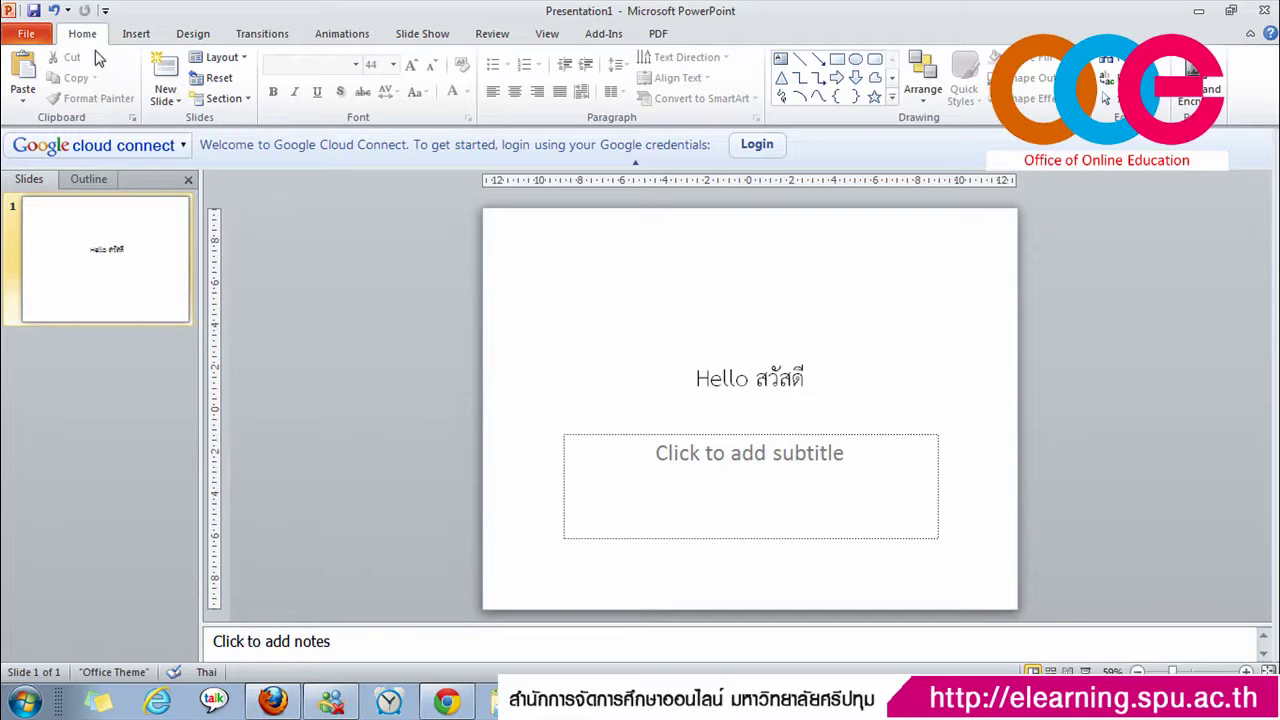
Step: Save the presentation as 'Hello สวัสดี' with the Desktop chosen as its location
left_click(33, 10)
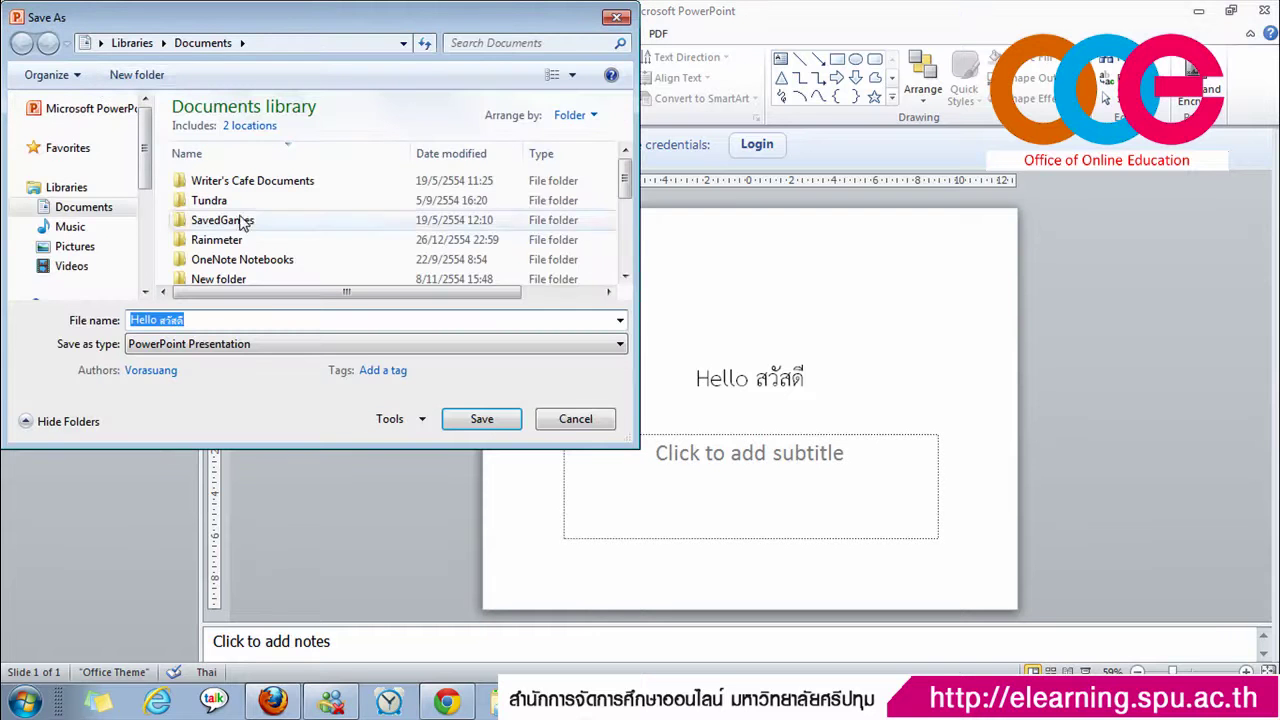
left_click(100, 43)
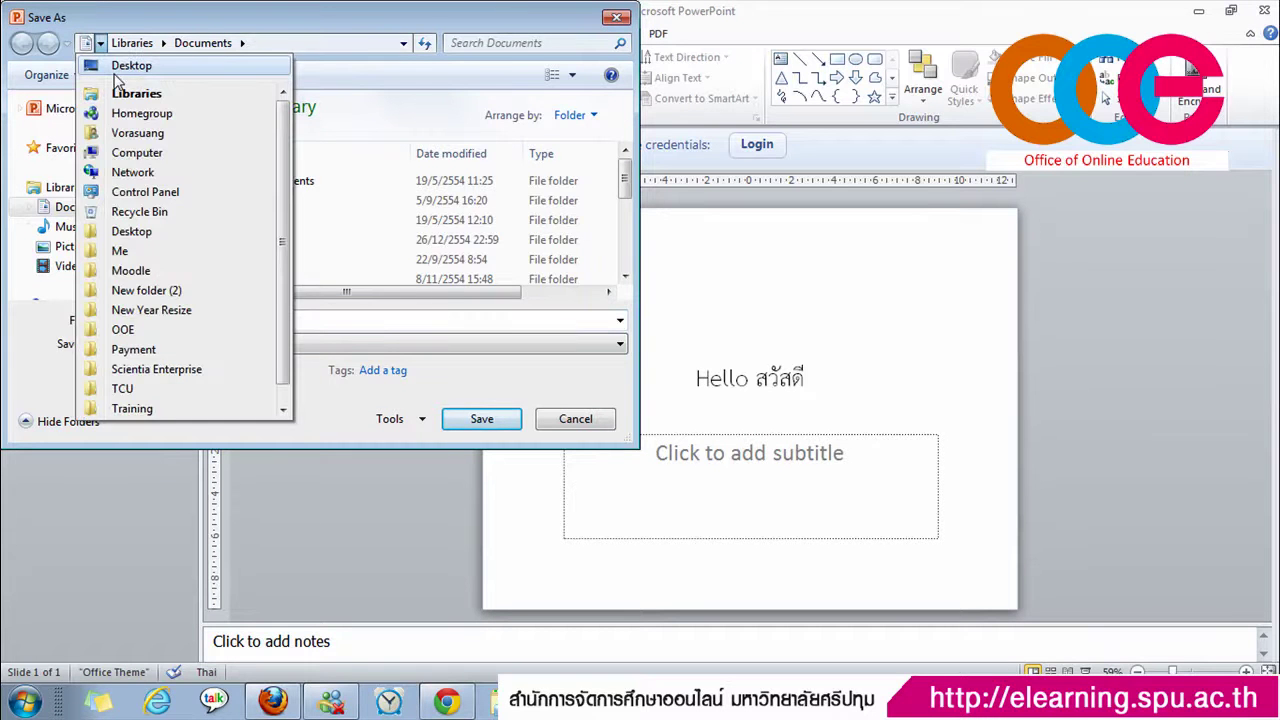
left_click(118, 68)
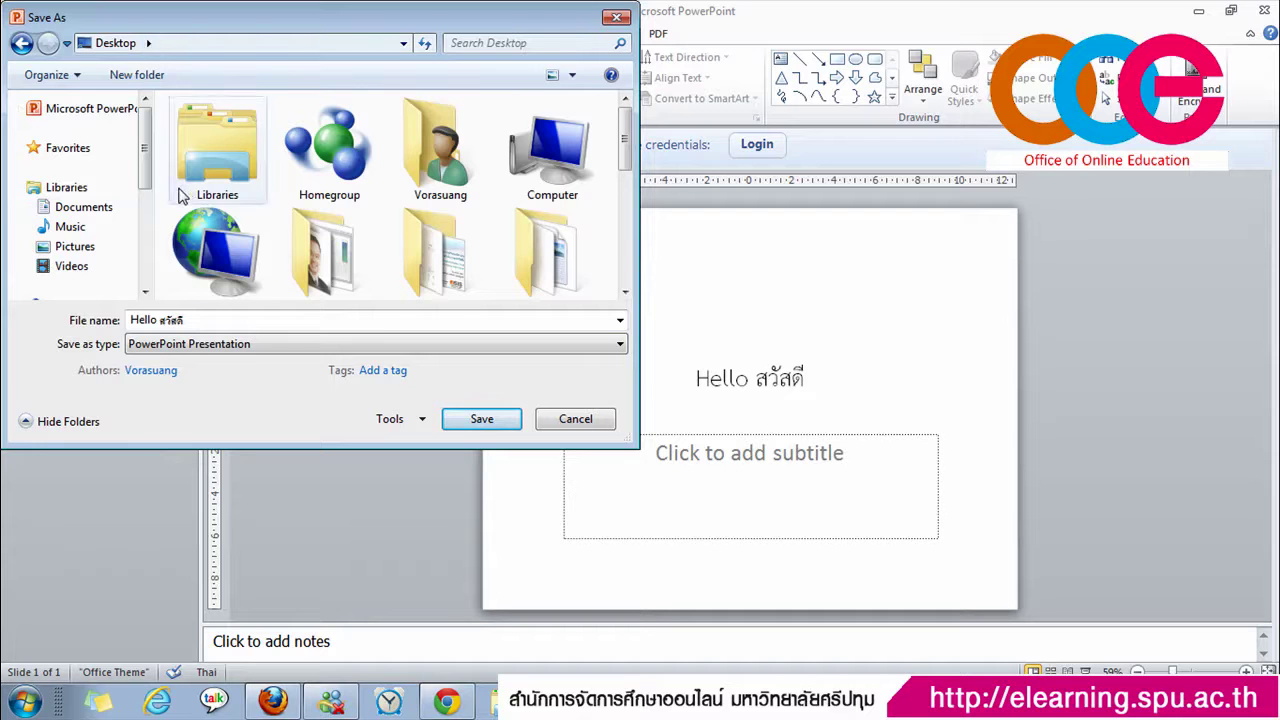
left_click(481, 421)
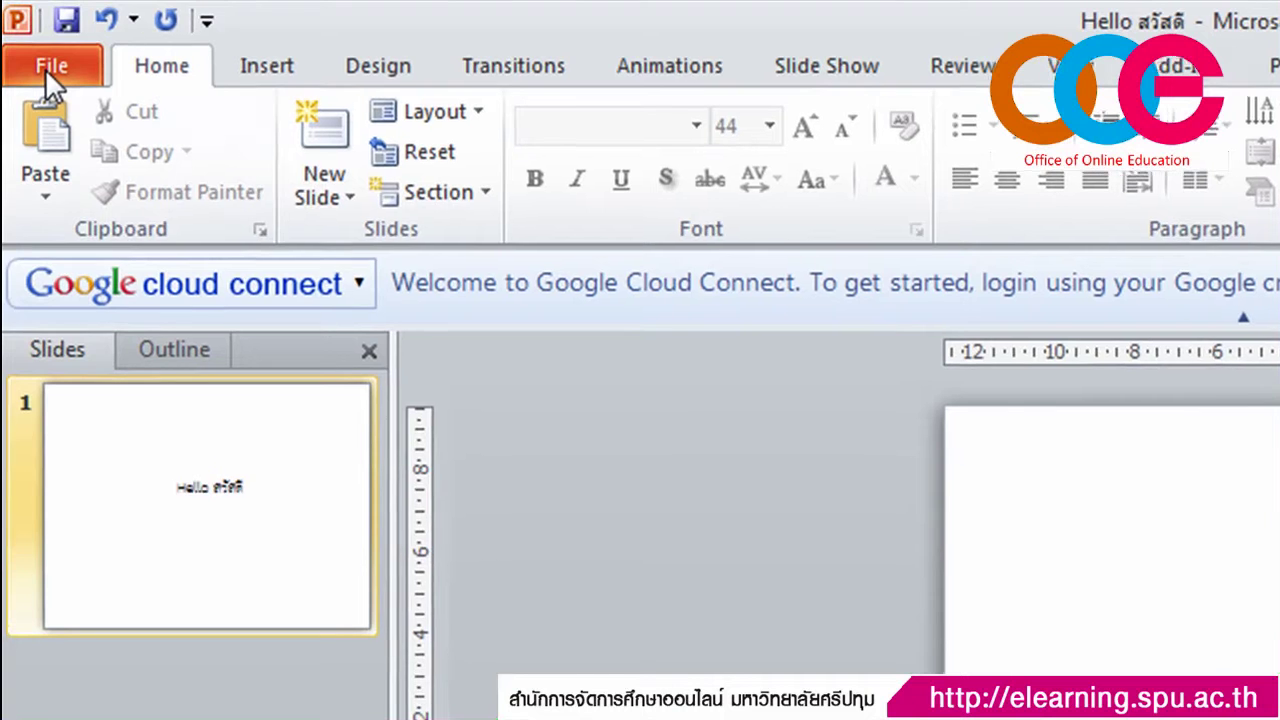
Step: Reopen Save As from the File menu and expand the dialog's Tools dropdown
left_click(45, 68)
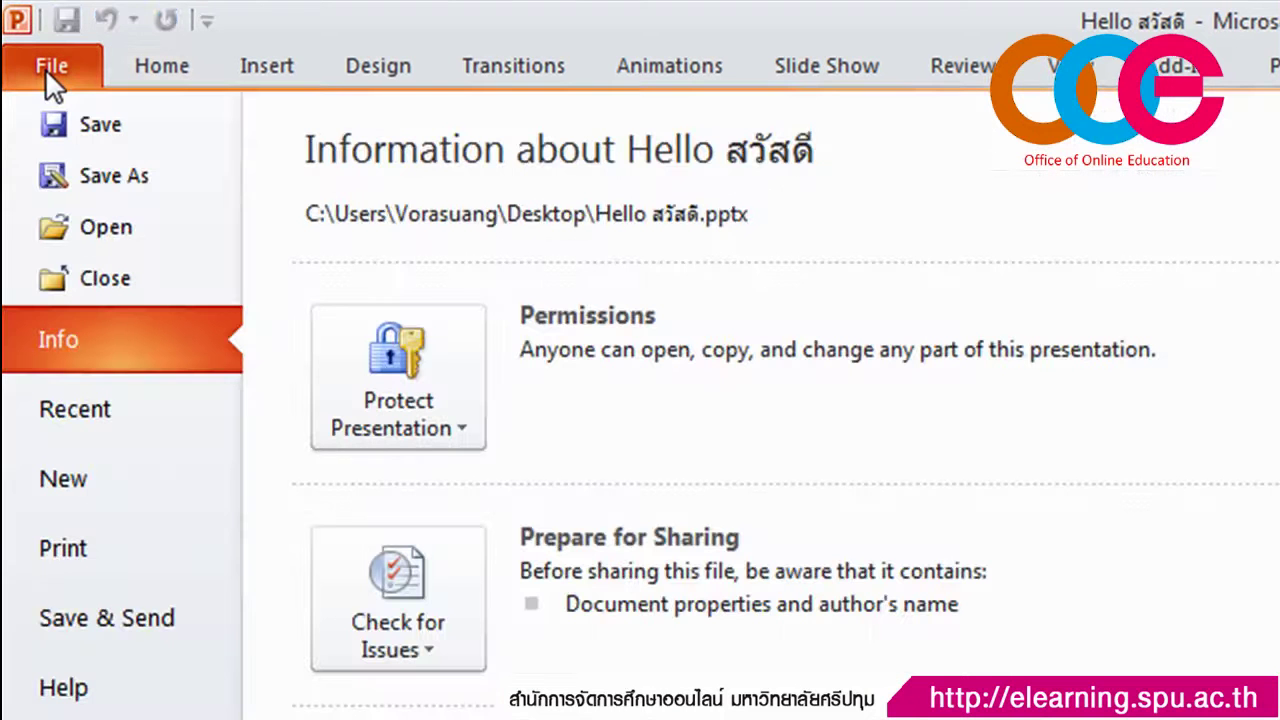
left_click(162, 180)
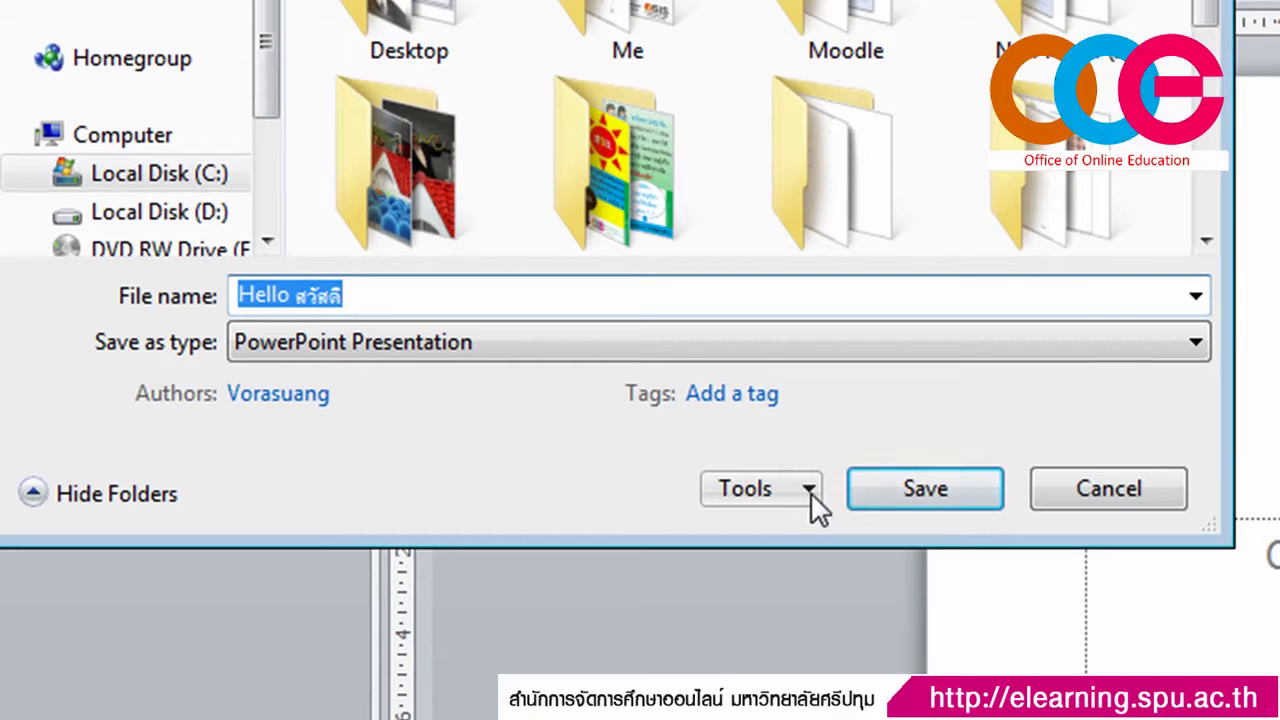
left_click(809, 490)
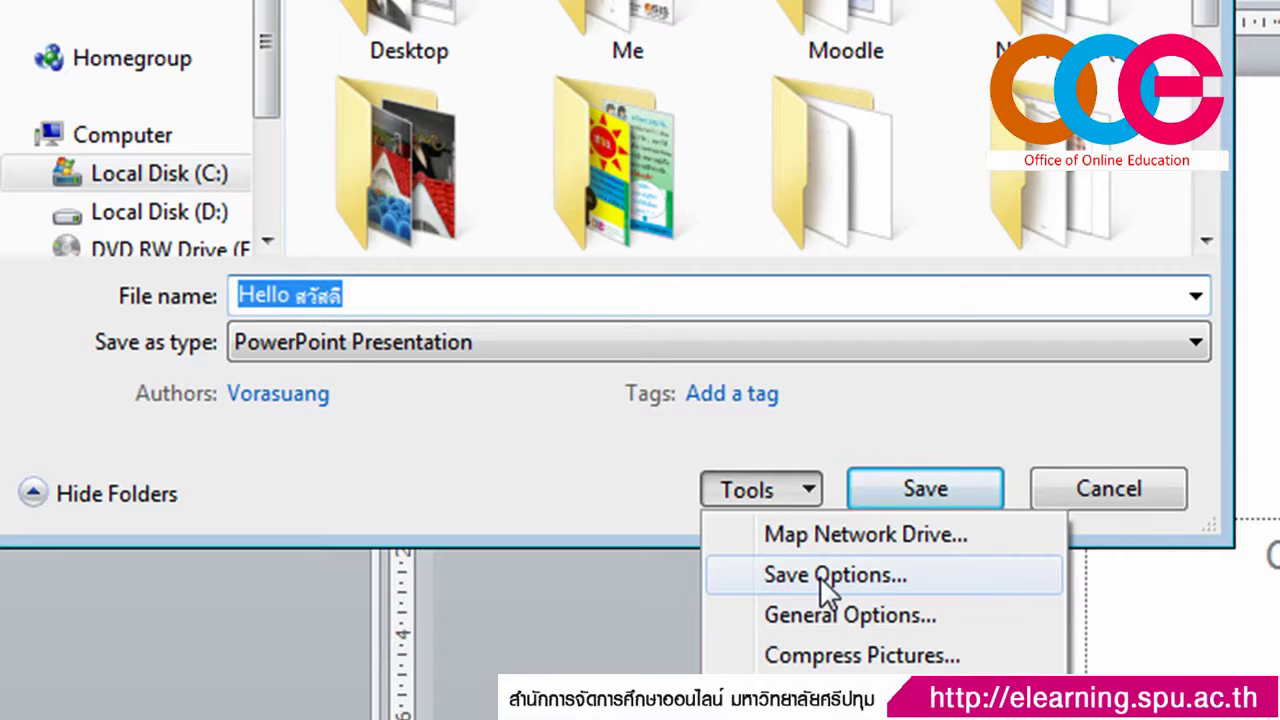
Step: In Save Options, enable 'Embed fonts in the file' with 'Embed all characters' selected
left_click(851, 576)
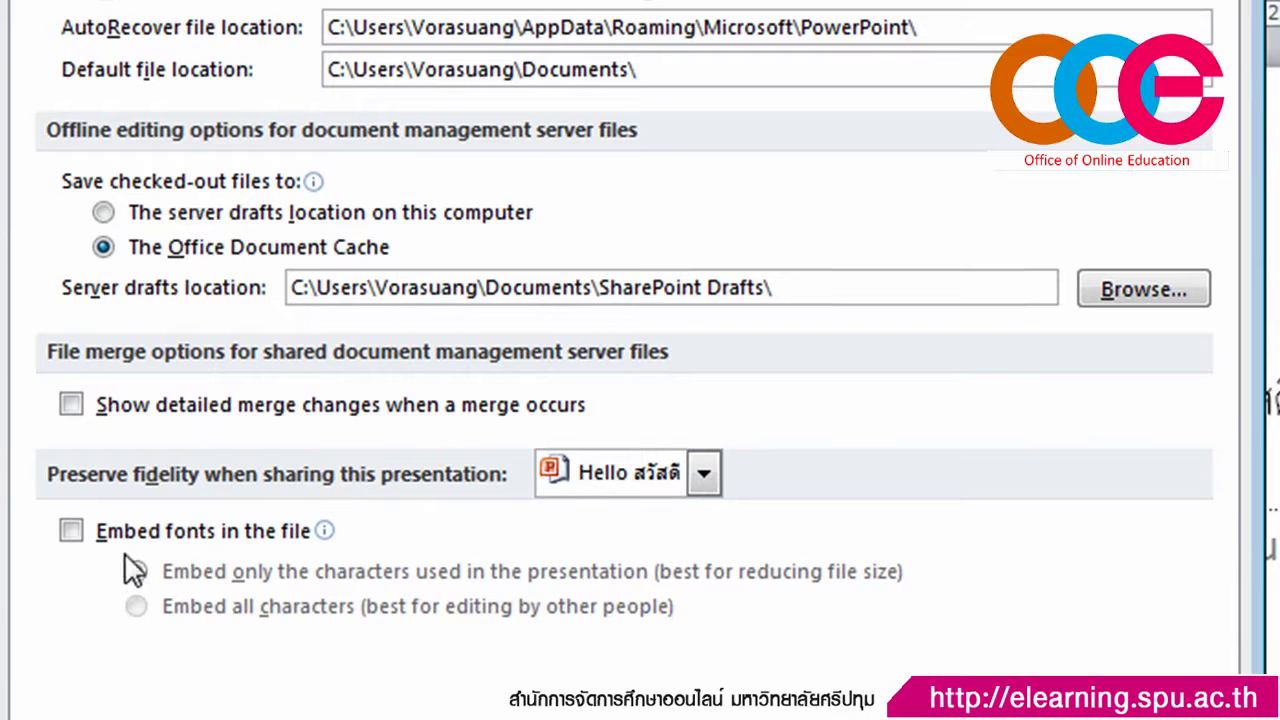
mouse_move(263, 537)
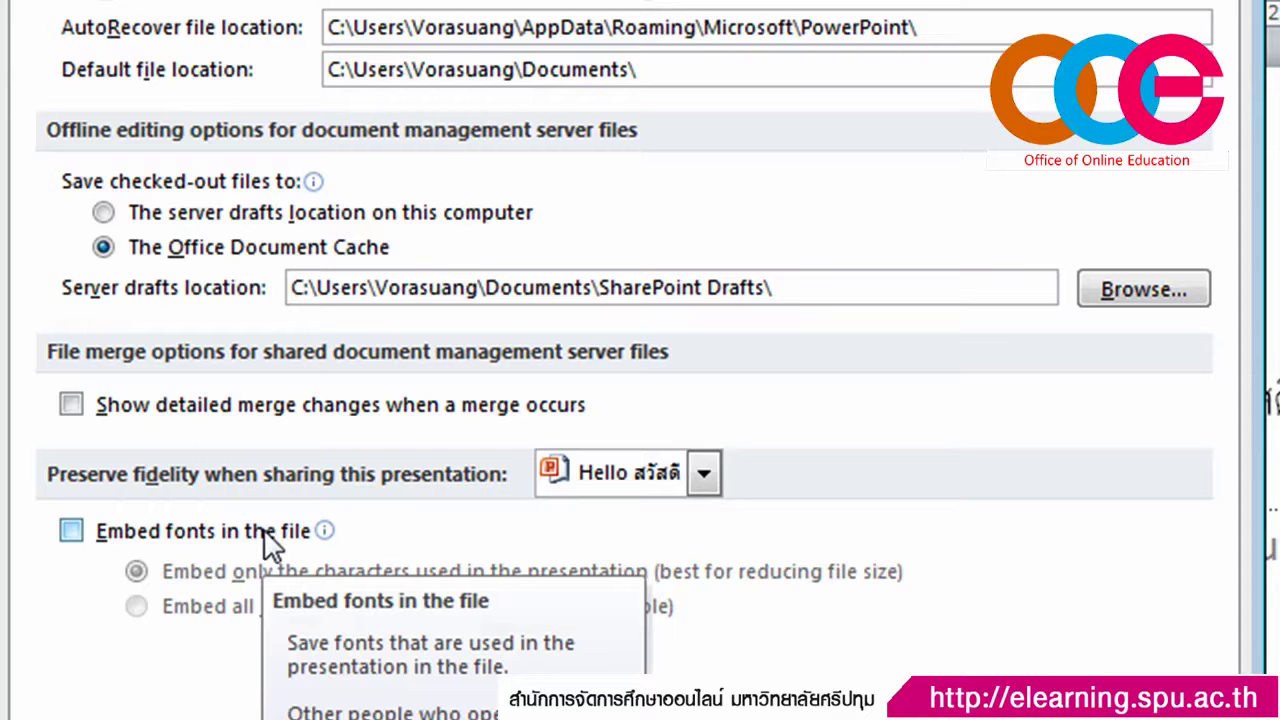
left_click(71, 534)
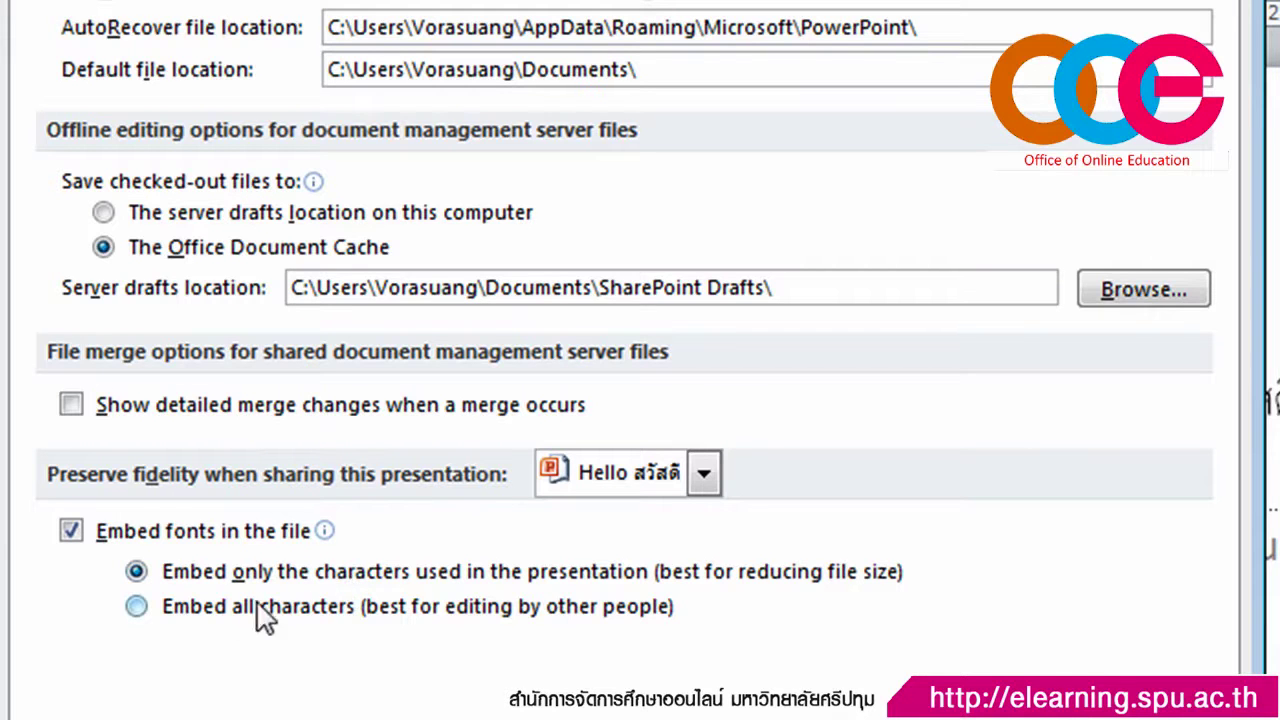
left_click(135, 608)
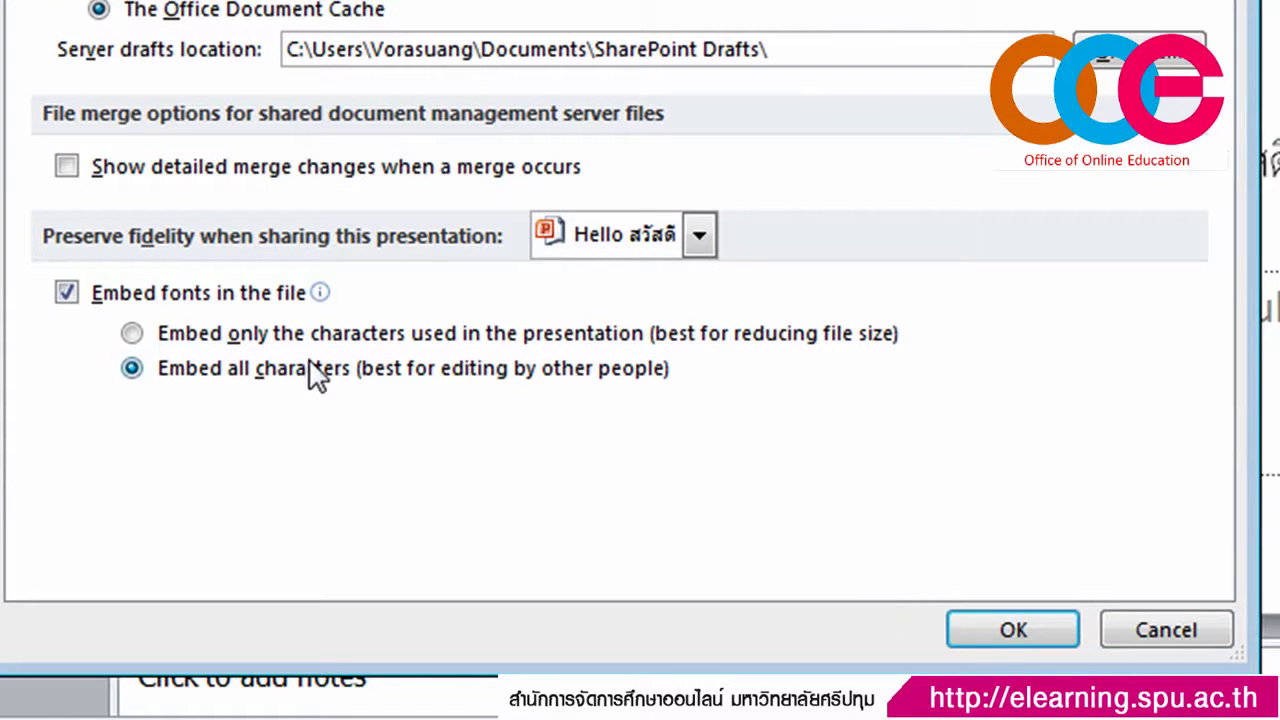
Step: Confirm the options, save again and replace the existing Hello สวัสดี.pptx on the Desktop
left_click(1006, 634)
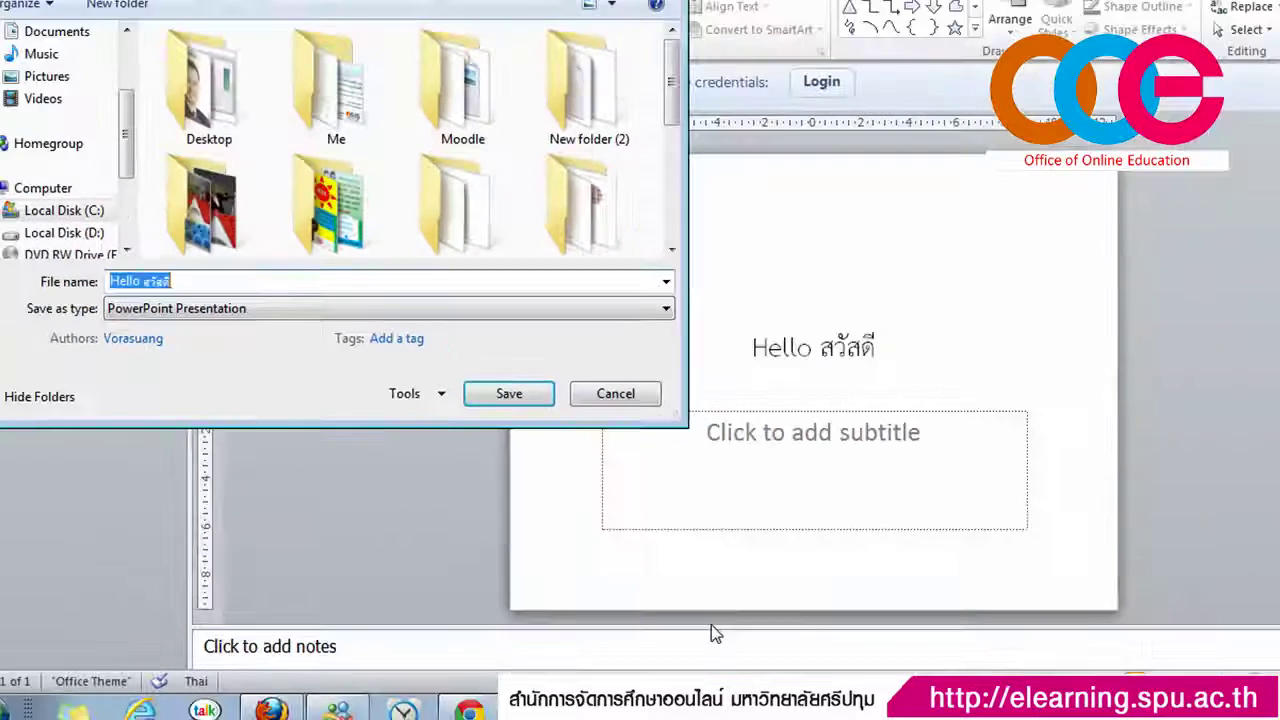
left_click(470, 426)
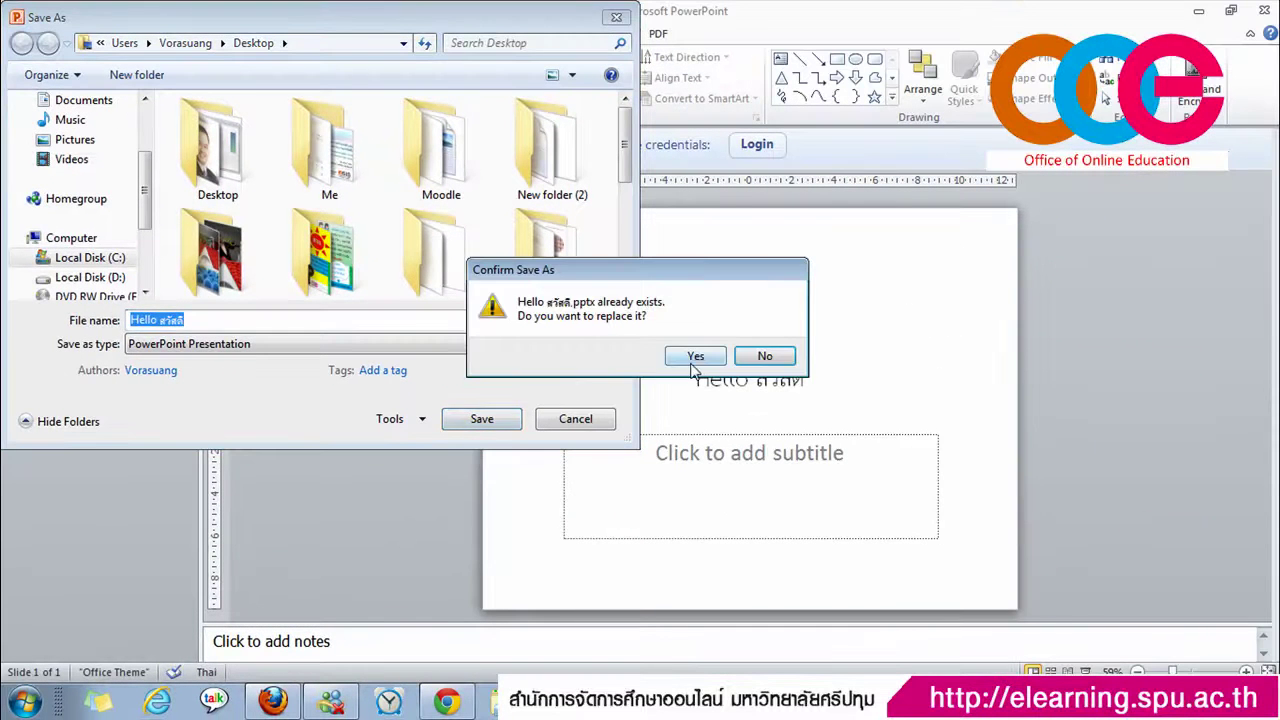
left_click(696, 356)
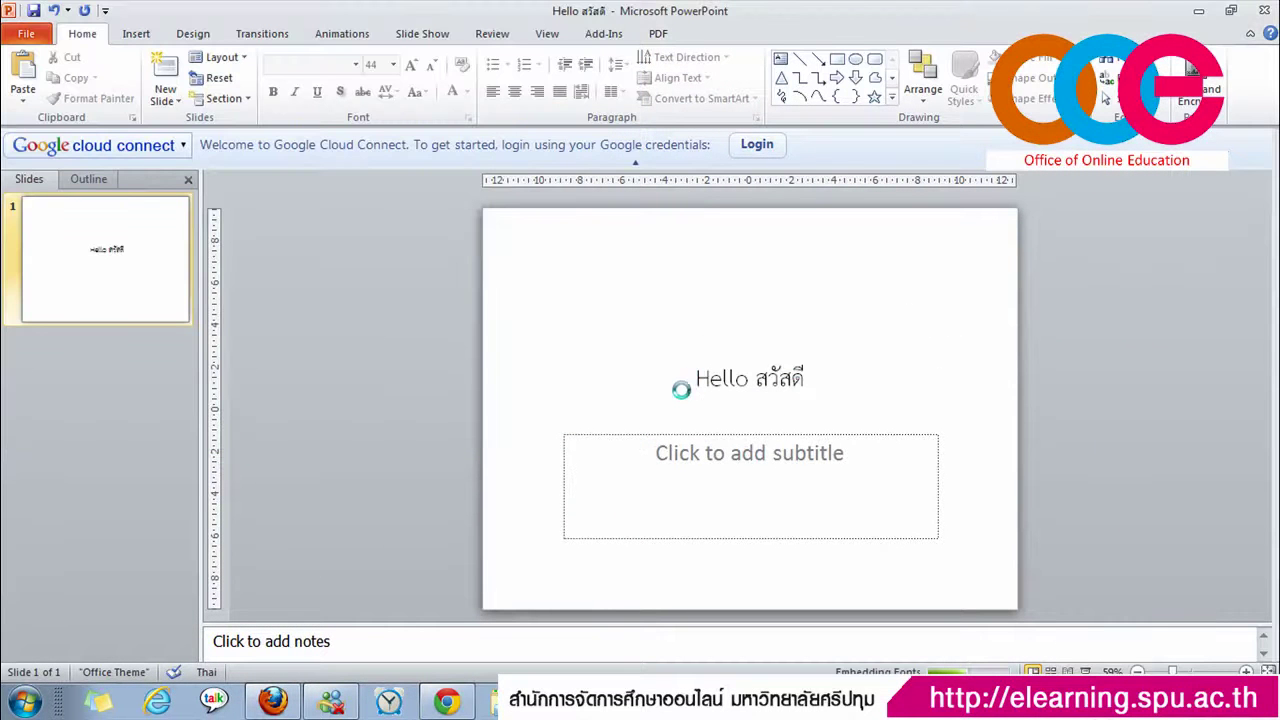